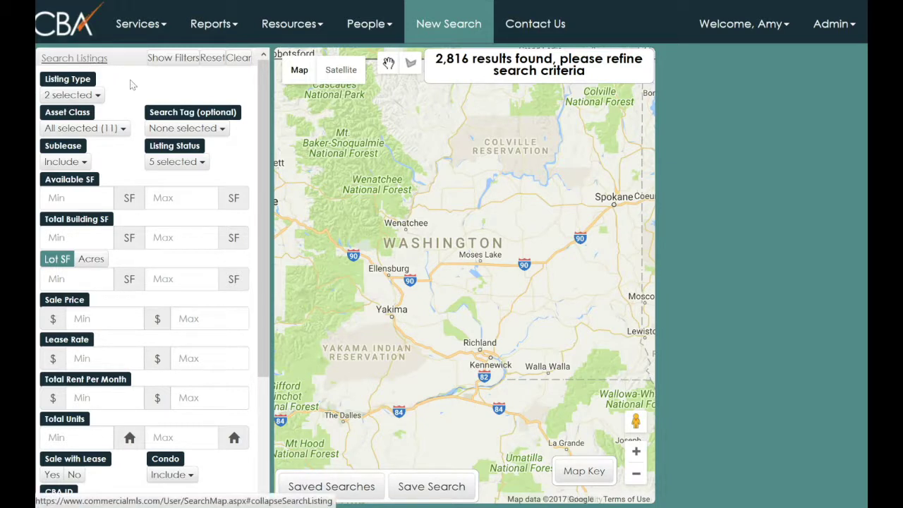
Pan the map and browse the market area list, leaving it without choosing an area
left_click_drag(264, 105, 268, 185)
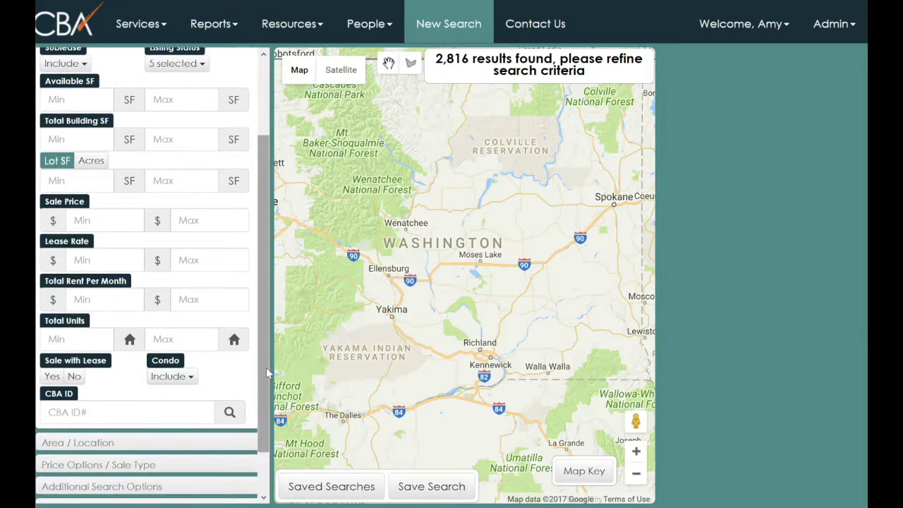
left_click_drag(267, 373, 267, 352)
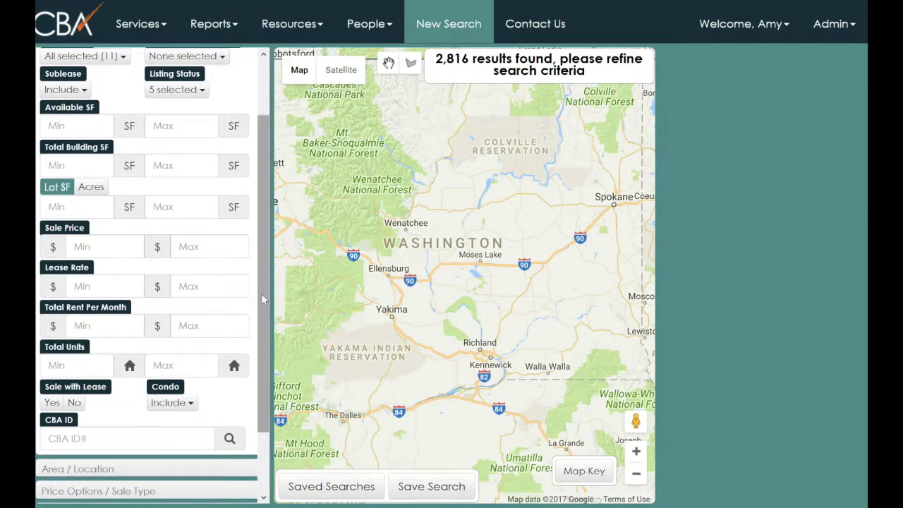
left_click_drag(262, 293, 267, 361)
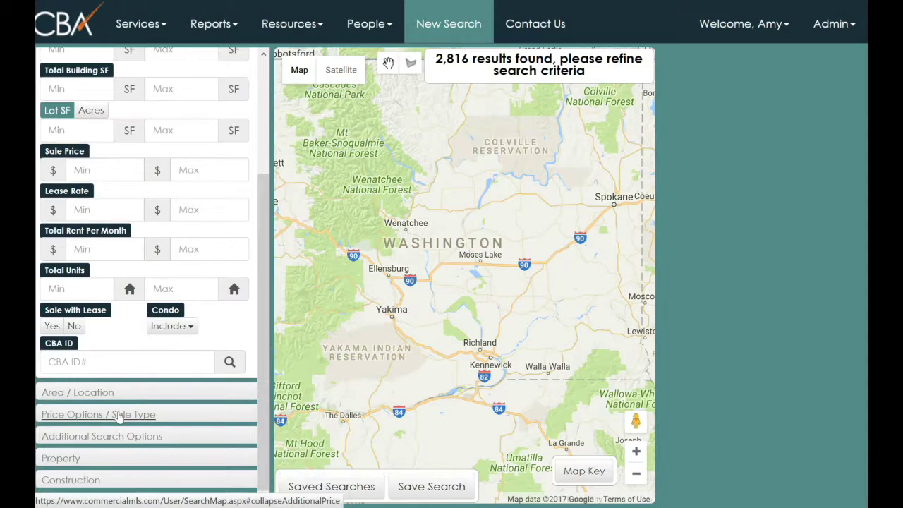
left_click(97, 398)
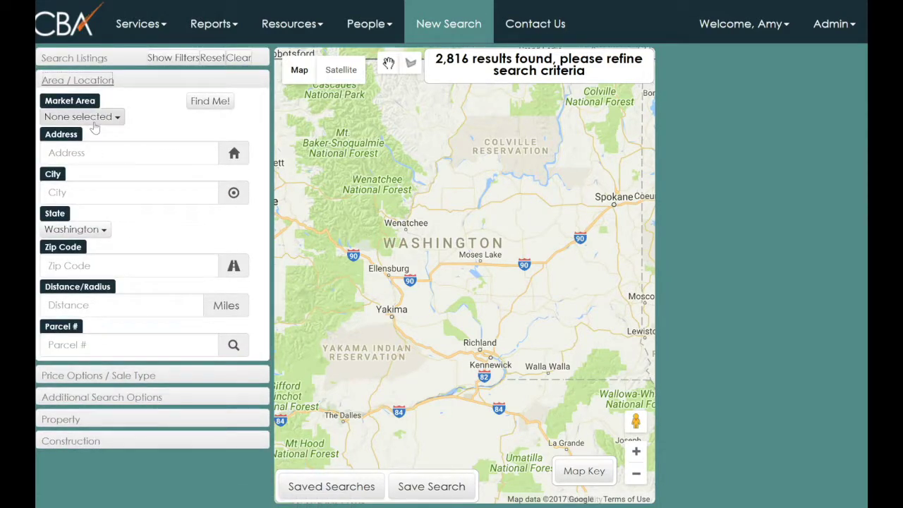
left_click(94, 121)
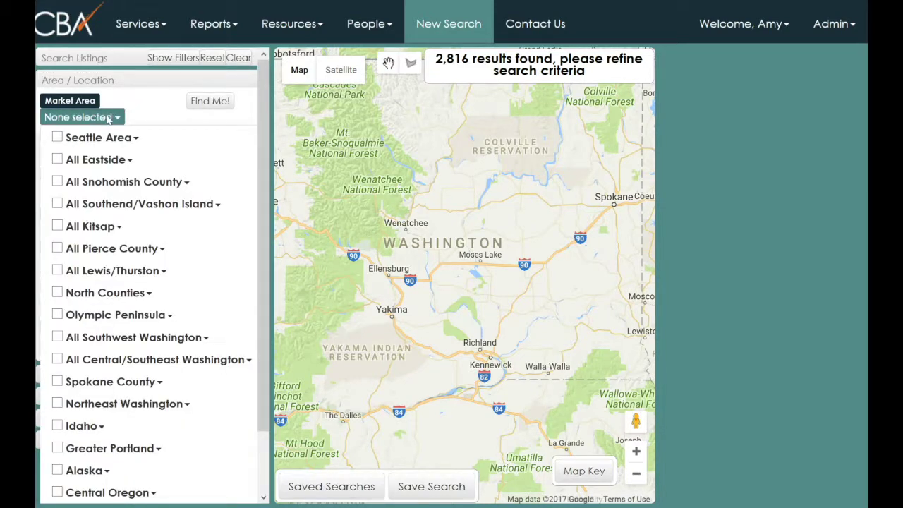
left_click(107, 118)
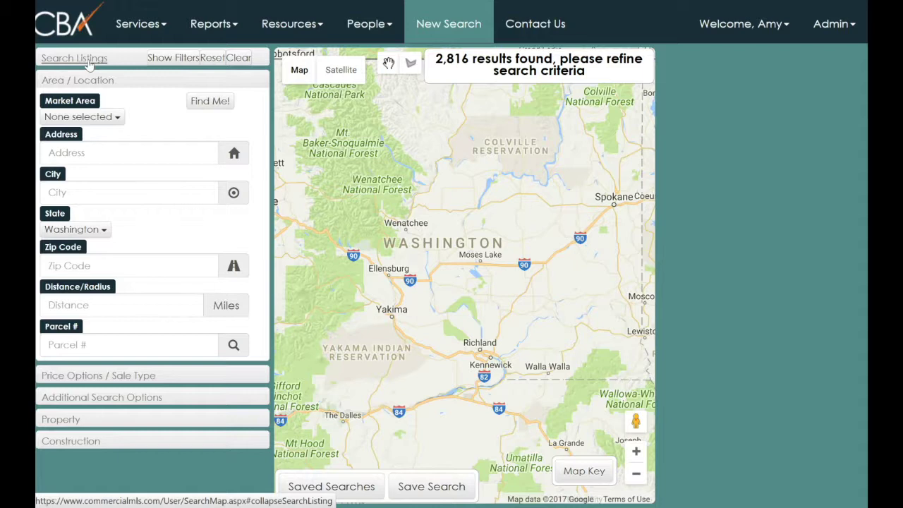
left_click(90, 64)
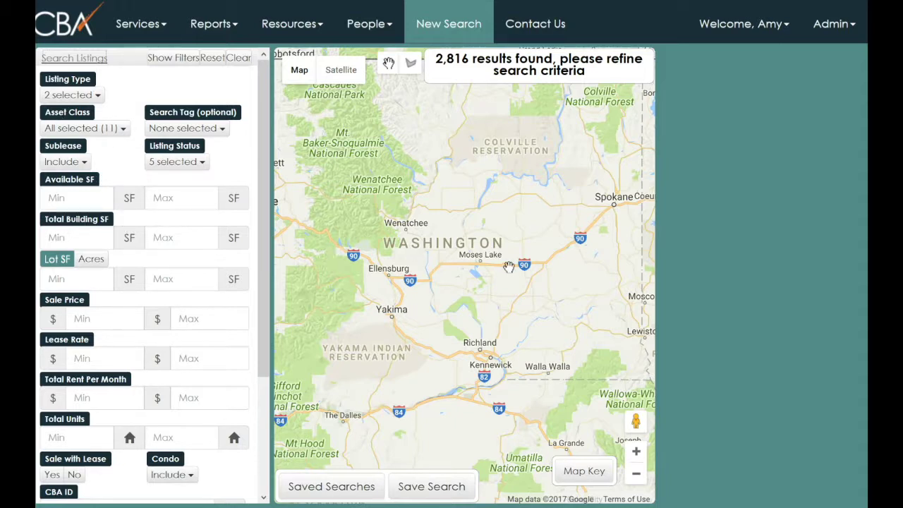
Zoom the map in on Richland and Kennewick to load 144 sale and 194 lease listings
left_click_drag(470, 268, 515, 266)
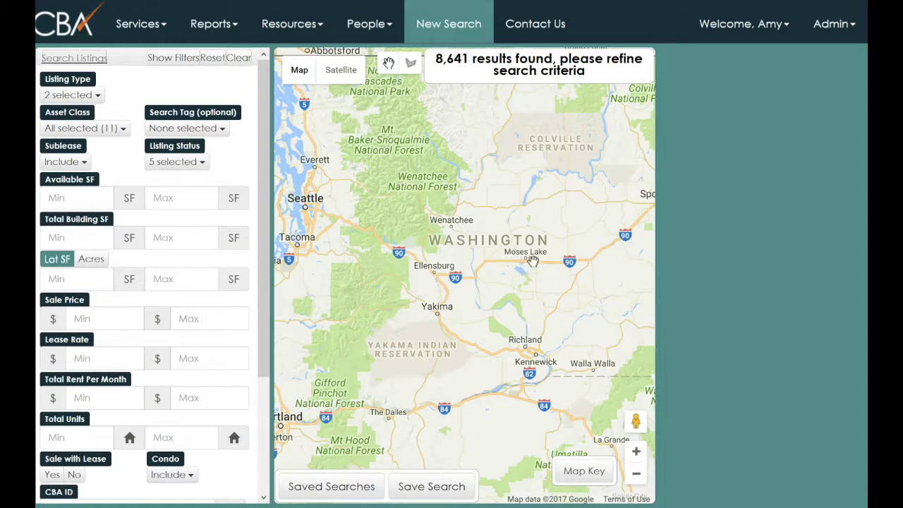
double_click(533, 353)
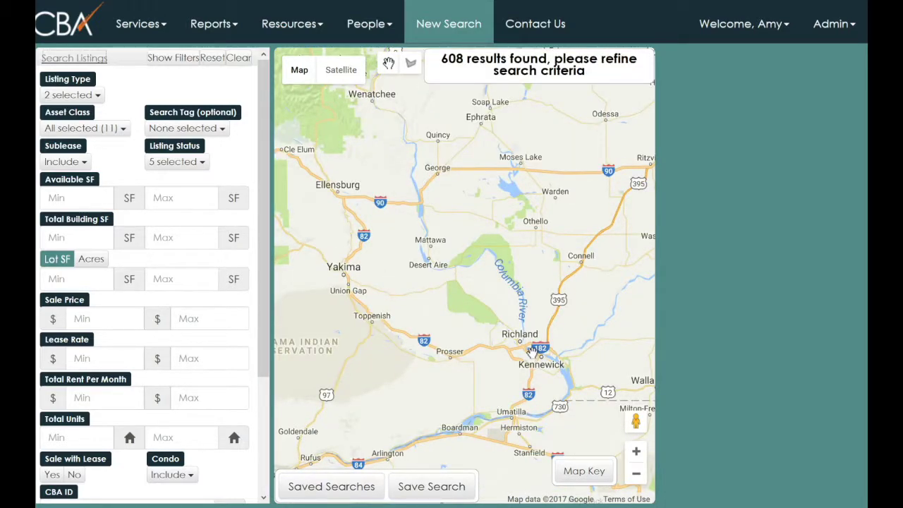
double_click(530, 350)
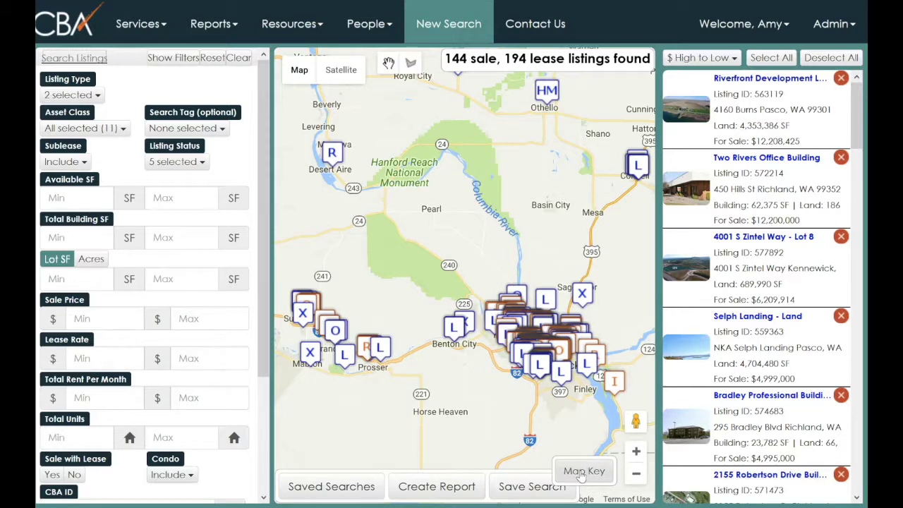
left_click(580, 475)
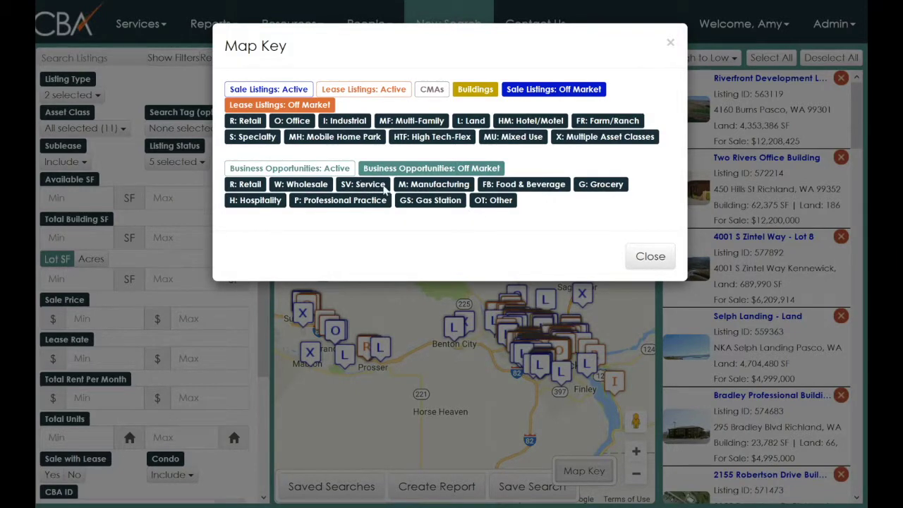
left_click(650, 257)
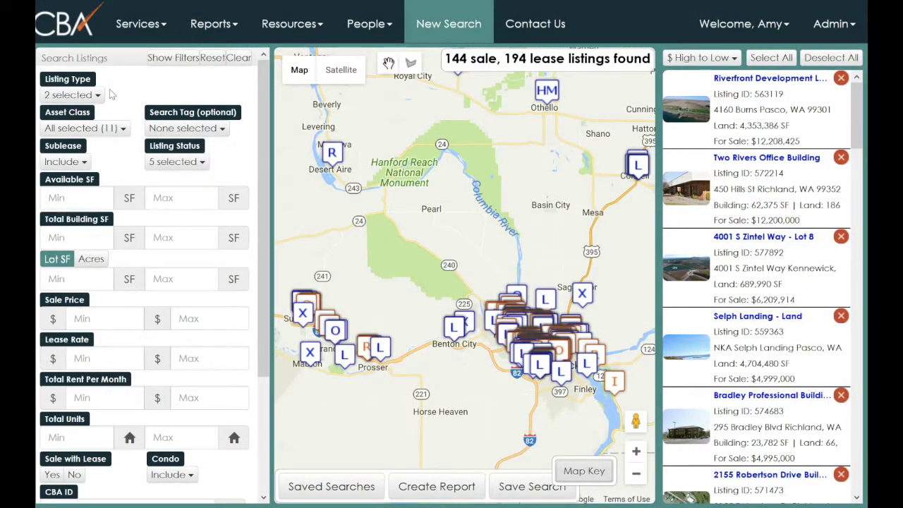
Set the listing type to lease only by excluding For Sale listings
left_click(64, 97)
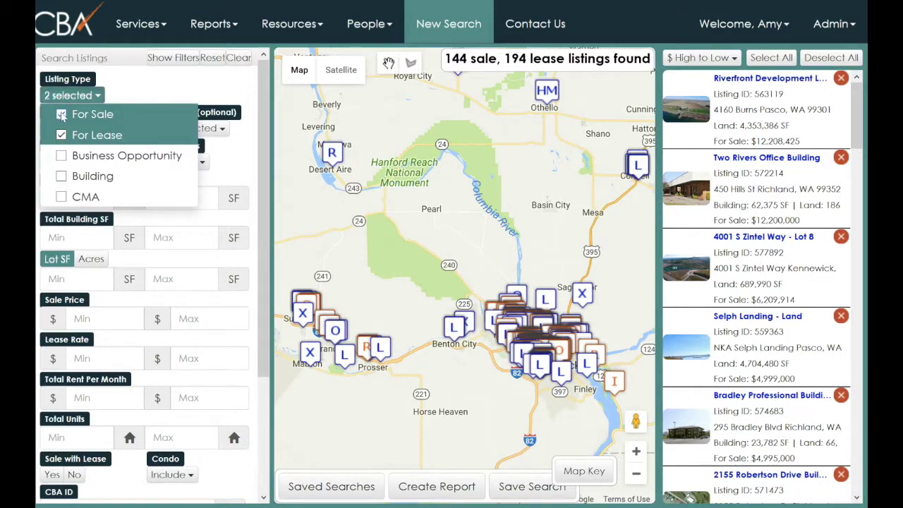
left_click(61, 115)
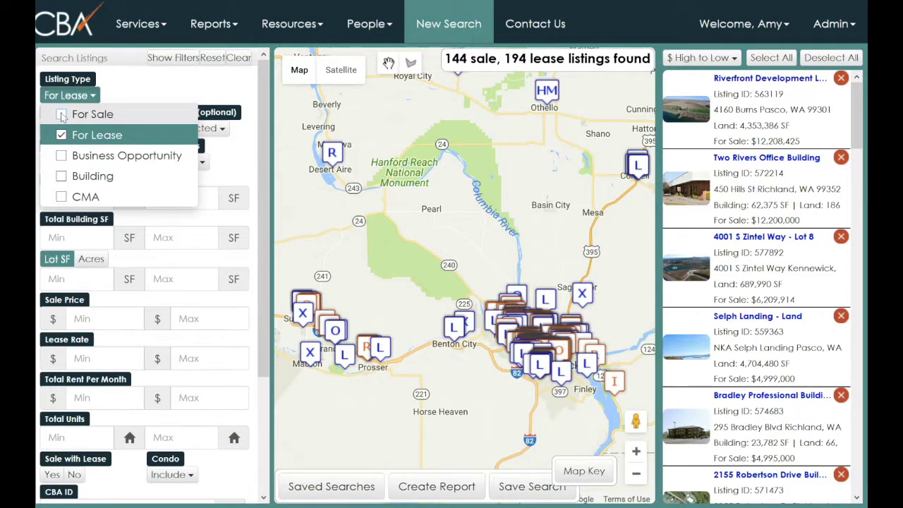
left_click(139, 89)
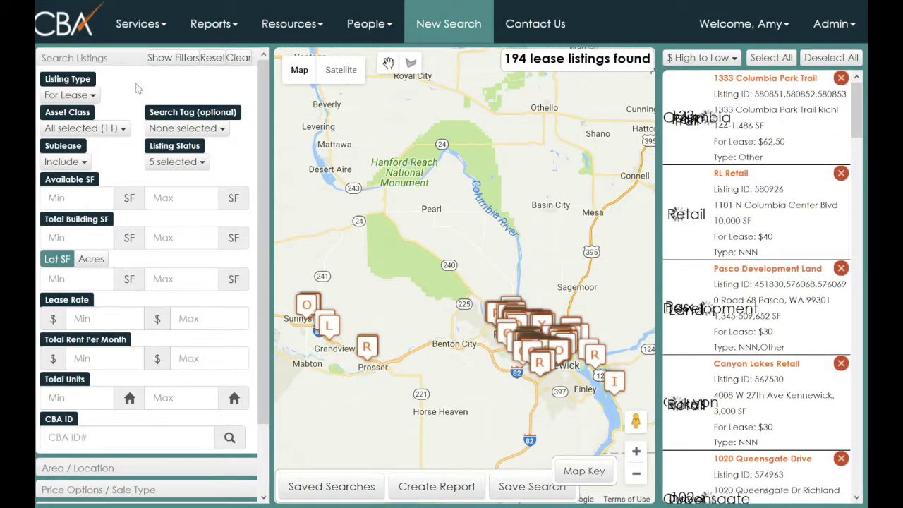
Limit the asset classes to Retail and Office, leaving 174 lease results
left_click(84, 129)
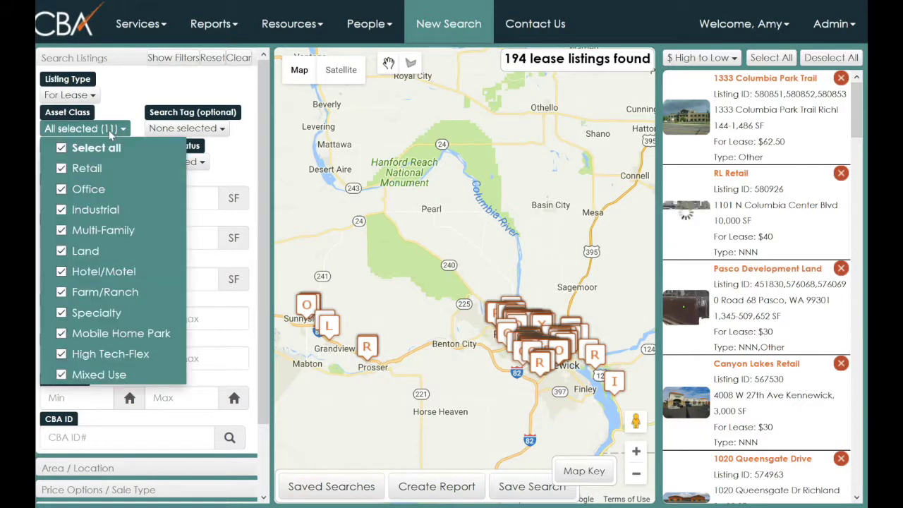
left_click(63, 149)
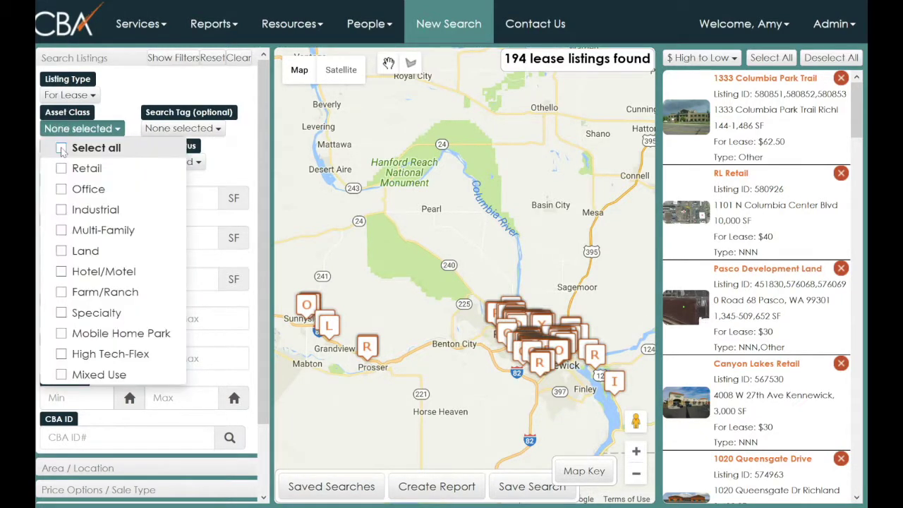
left_click(62, 170)
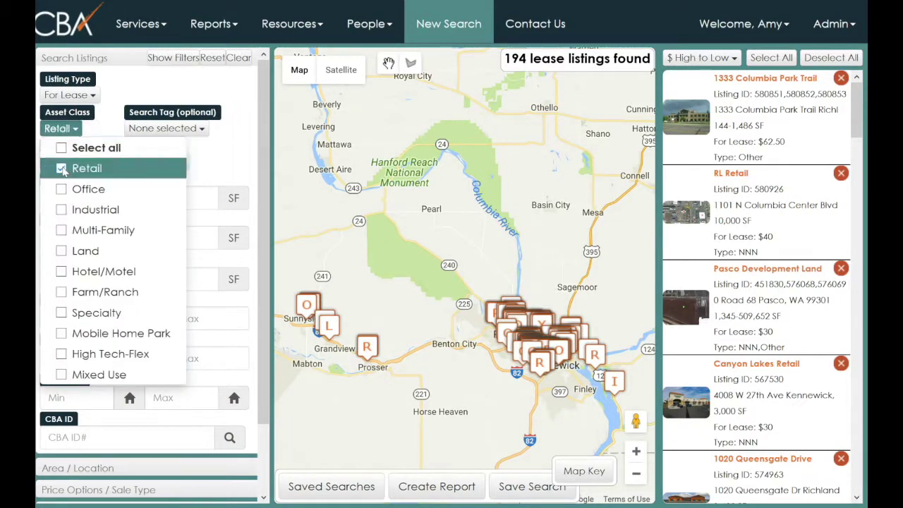
left_click(62, 189)
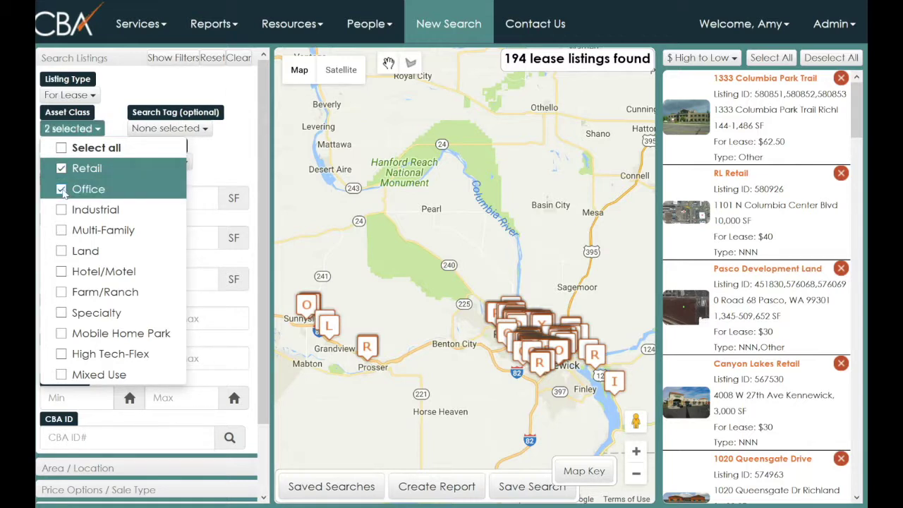
left_click(62, 150)
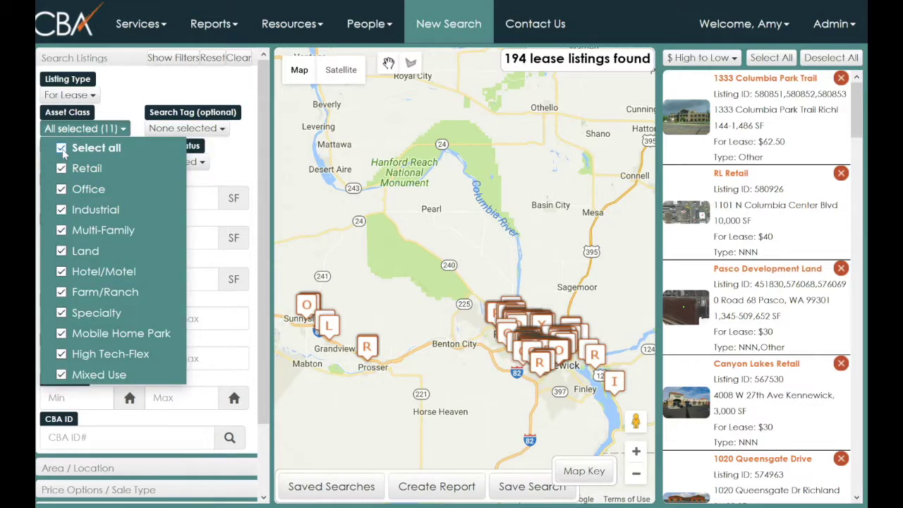
left_click(62, 149)
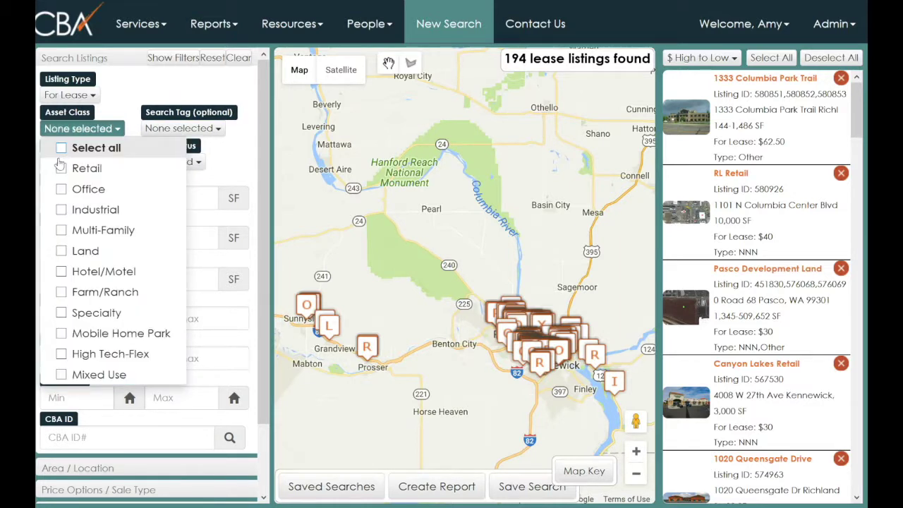
left_click(63, 169)
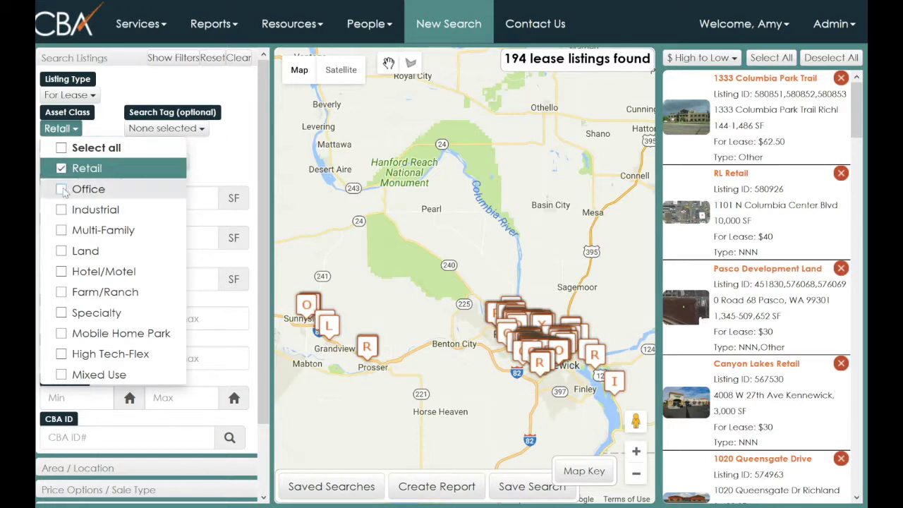
left_click(62, 191)
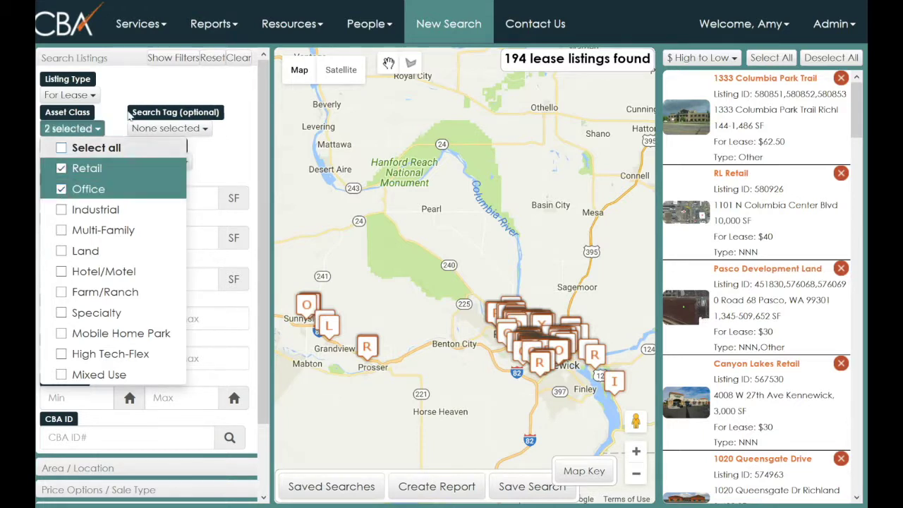
left_click(147, 94)
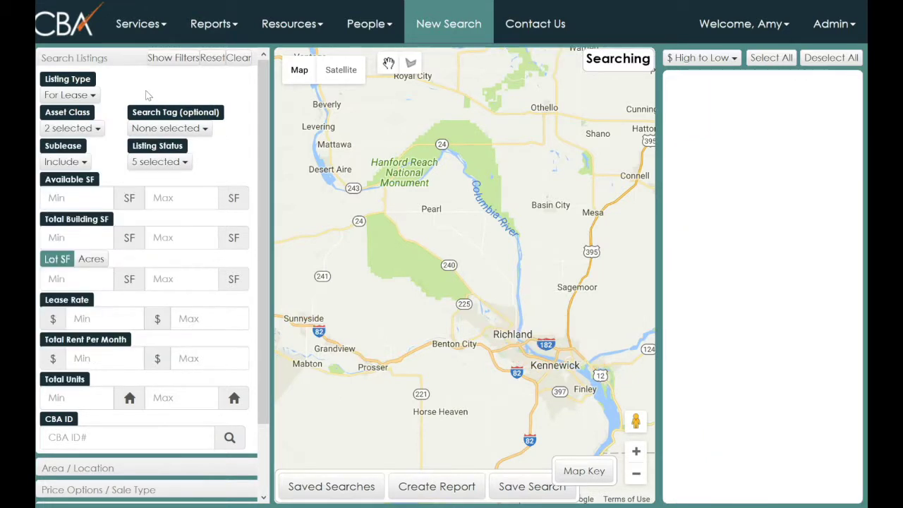
Set Available SF to a minimum of 1,000 and a maximum of 5,000
left_click(72, 200)
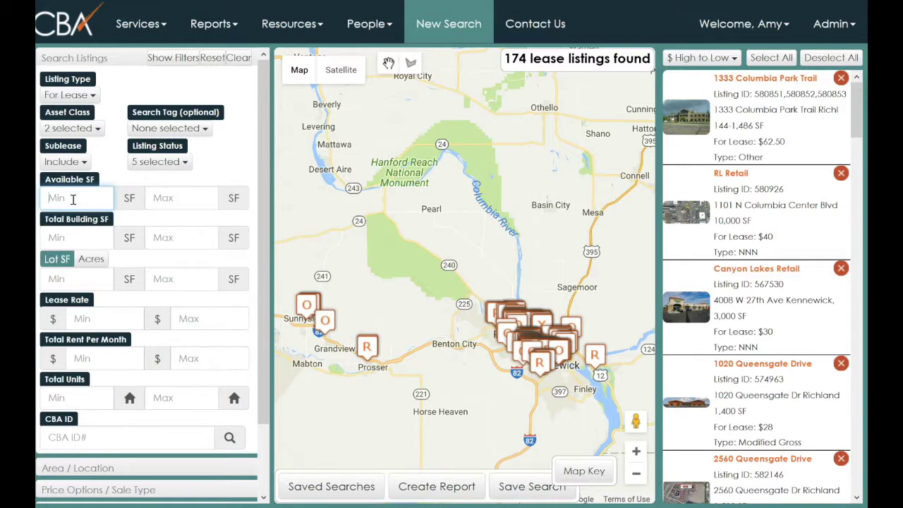
type("1,00")
type("0")
key("Tab")
type("50000")
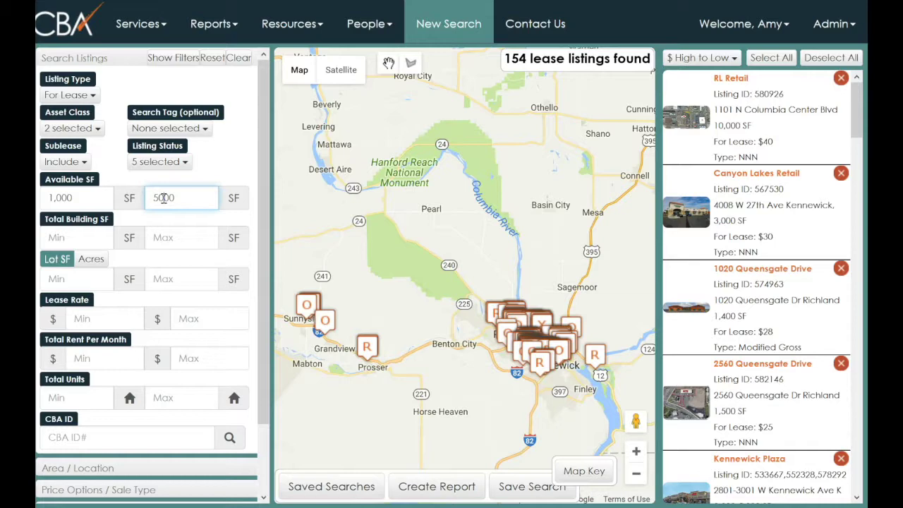
left_click(215, 165)
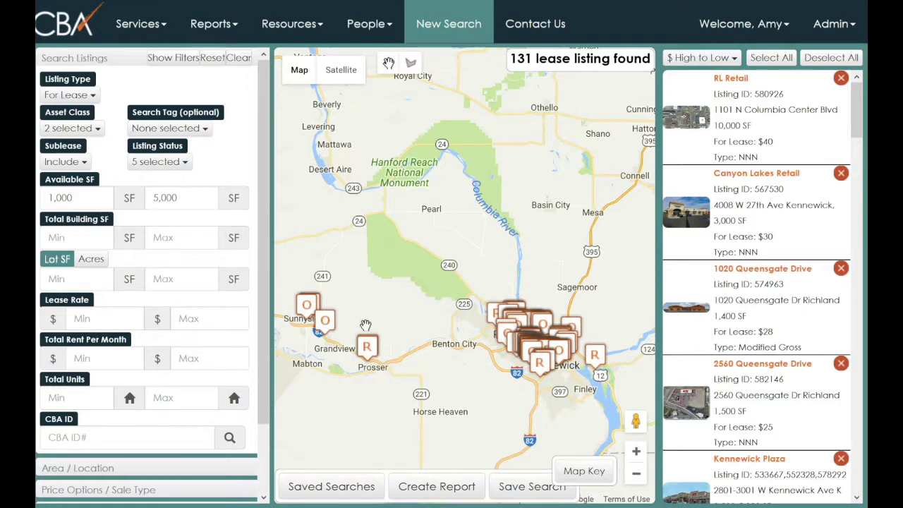
Zoom and centre the map on Benton City and West Richland
scroll(366, 324, "up", 1)
left_click_drag(366, 323, 318, 302)
left_click_drag(443, 296, 338, 297)
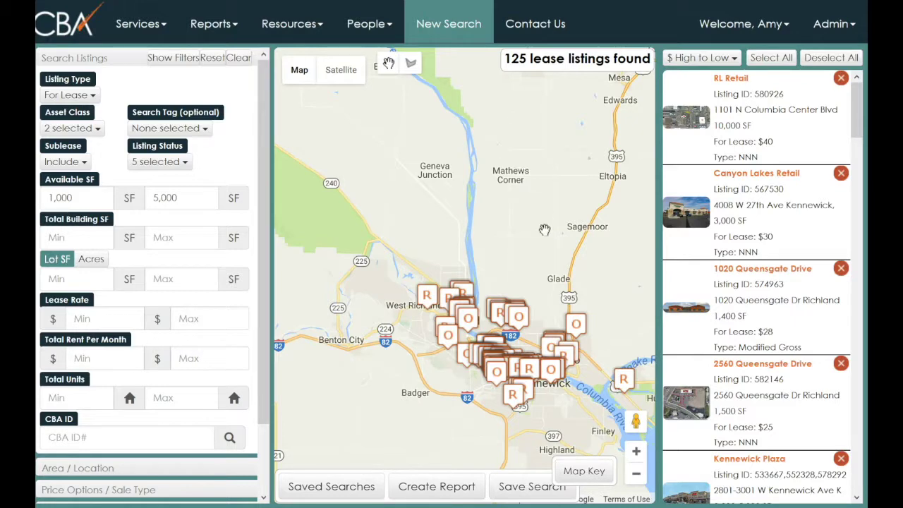
Zoom in and move the map to West Pasco near Tri-Cities Airport, leaving 41 listings
scroll(554, 301, "up", 1)
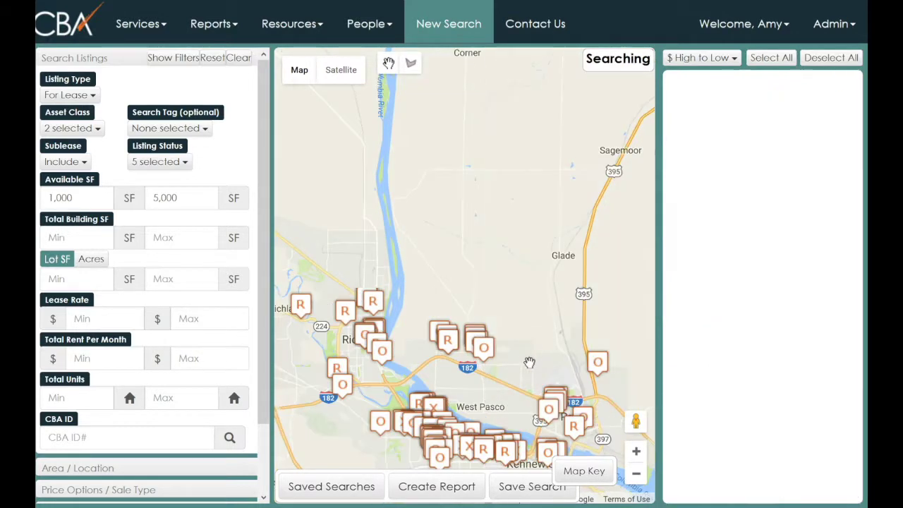
scroll(529, 363, "up", 1)
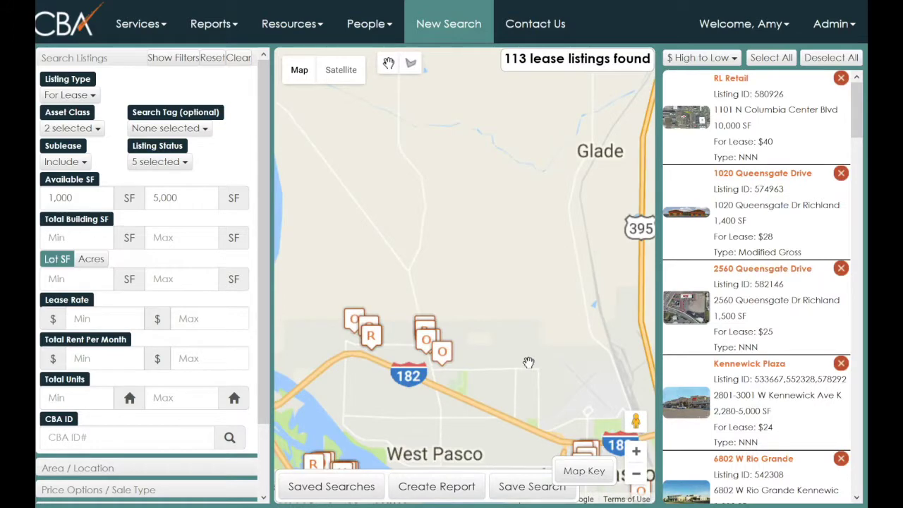
left_click_drag(529, 363, 546, 339)
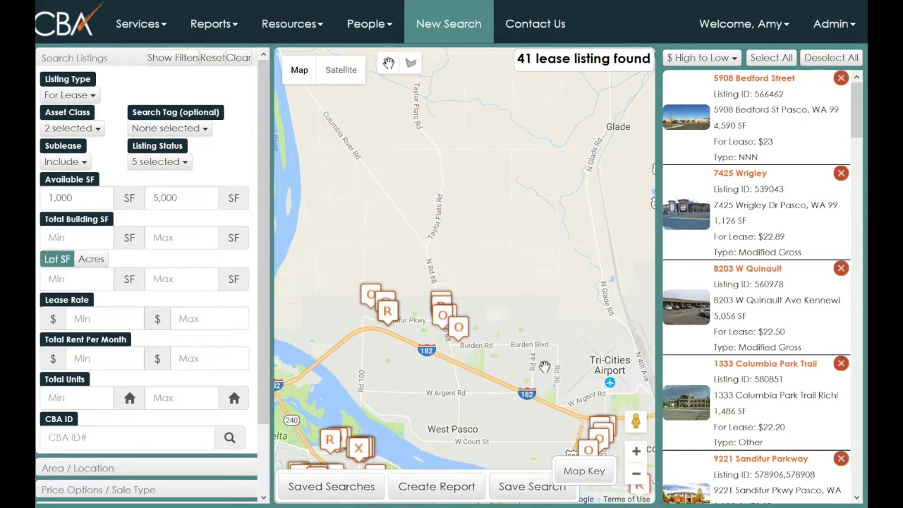
Zoom the map out three levels, then zoom in on Spokane to find 399 lease listings
left_click(638, 478)
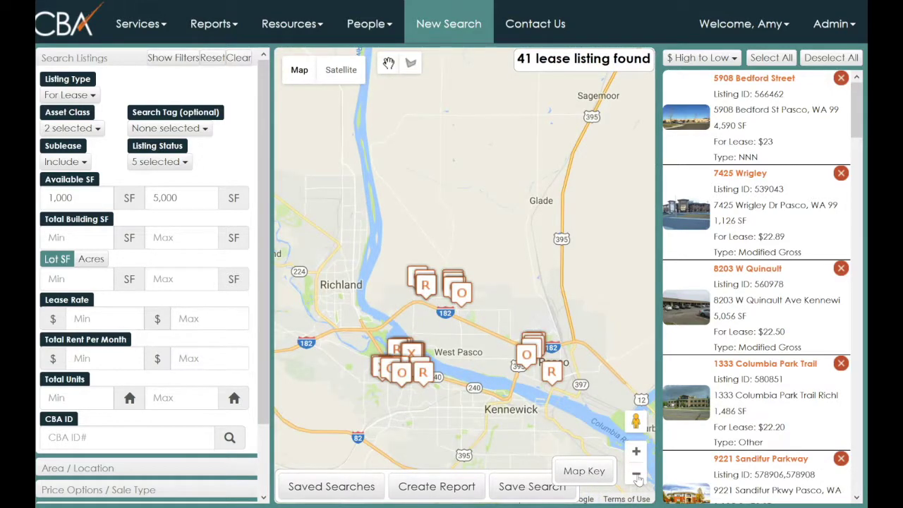
left_click(638, 478)
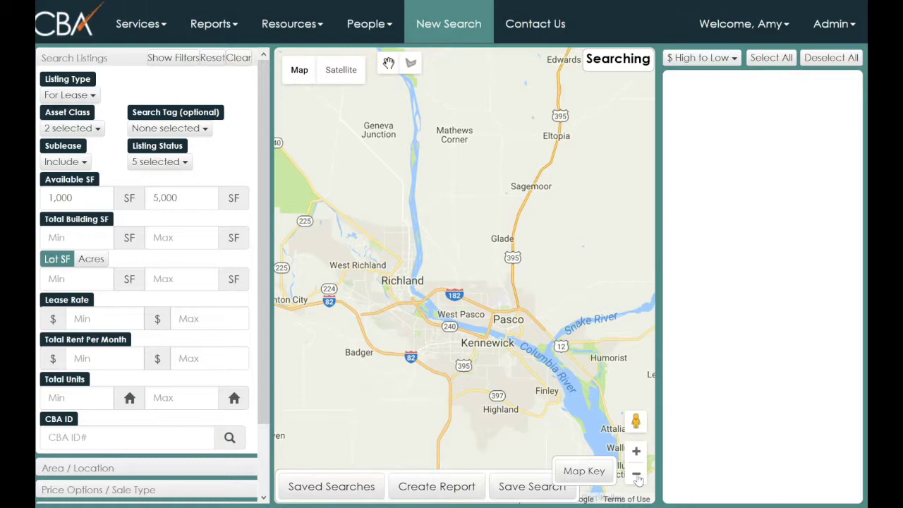
left_click(638, 477)
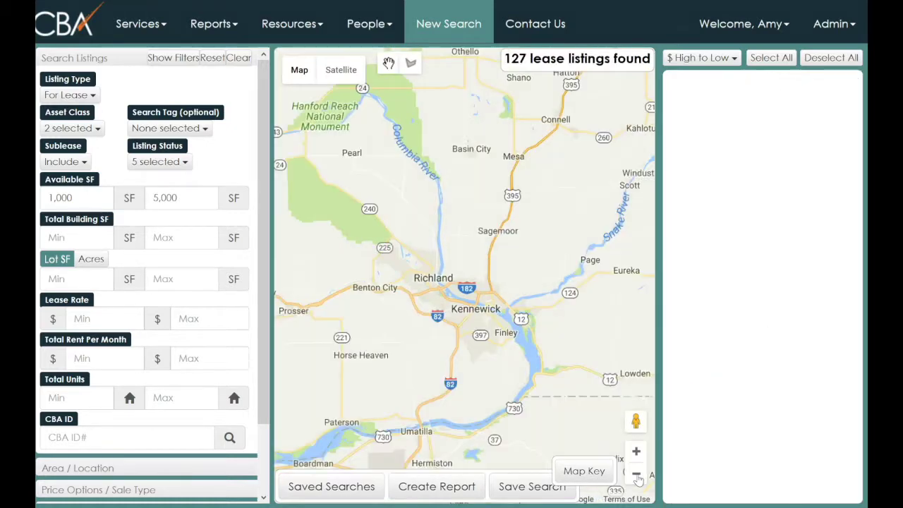
scroll(611, 122, "up", 1)
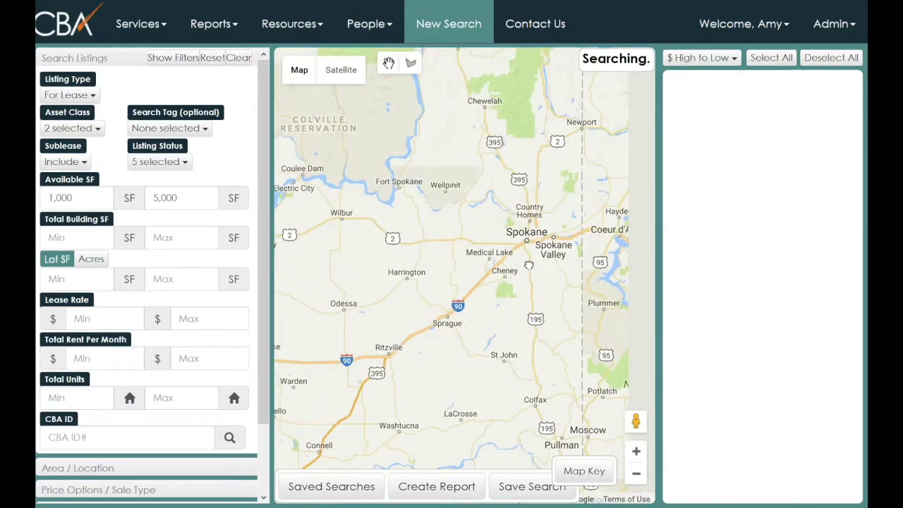
scroll(521, 243, "up", 2)
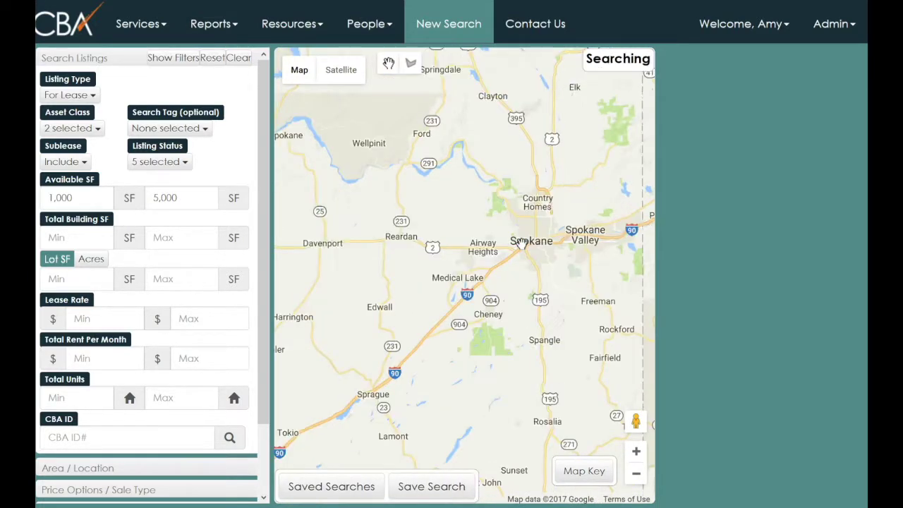
scroll(521, 244, "up", 1)
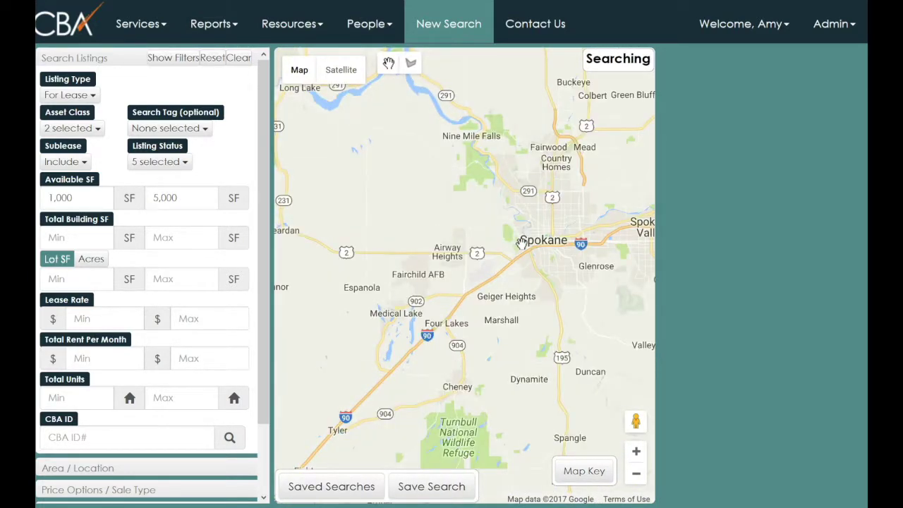
scroll(521, 243, "up", 1)
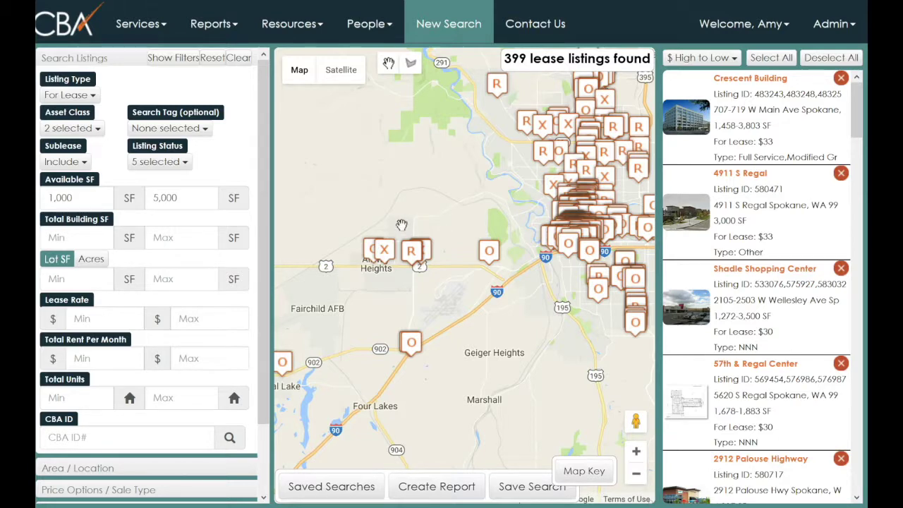
Centre the map on Airway Heights, then preview and close the 13315 W 13th Avenue listing
scroll(401, 225, "up", 1)
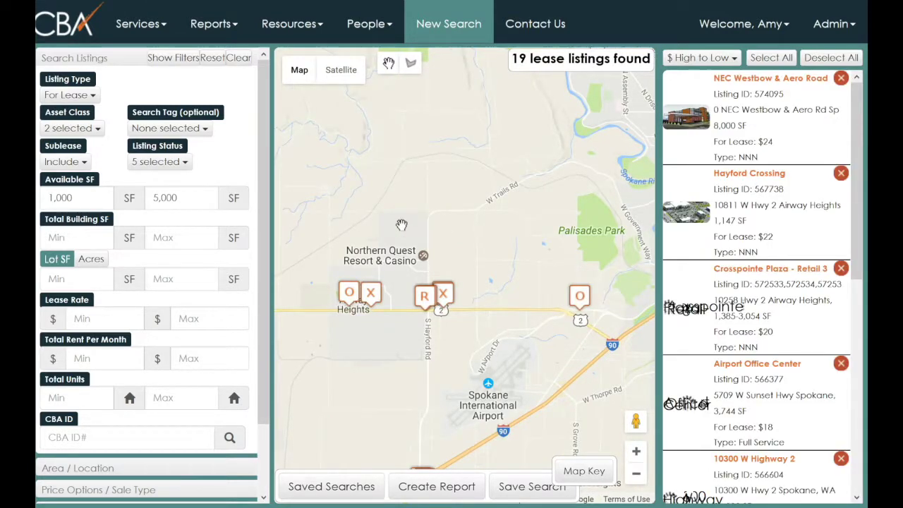
scroll(402, 225, "up", 1)
left_click_drag(393, 266, 451, 228)
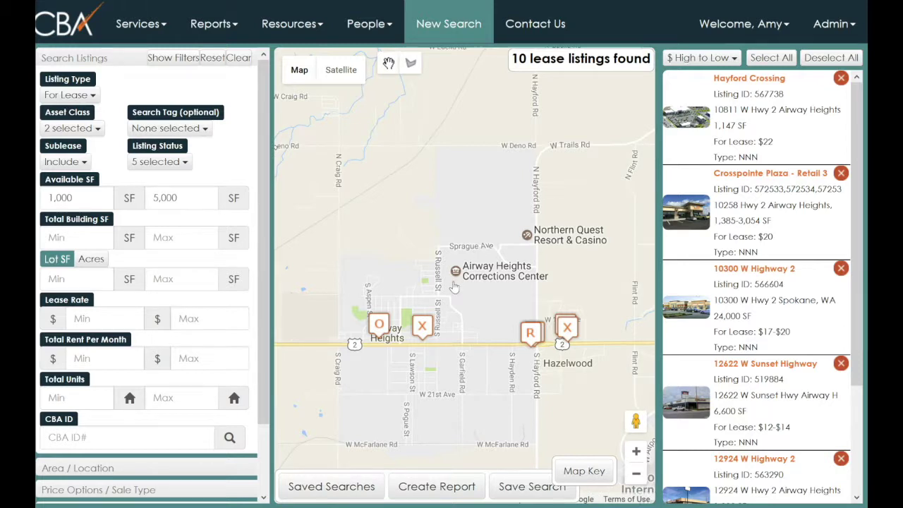
left_click(379, 324)
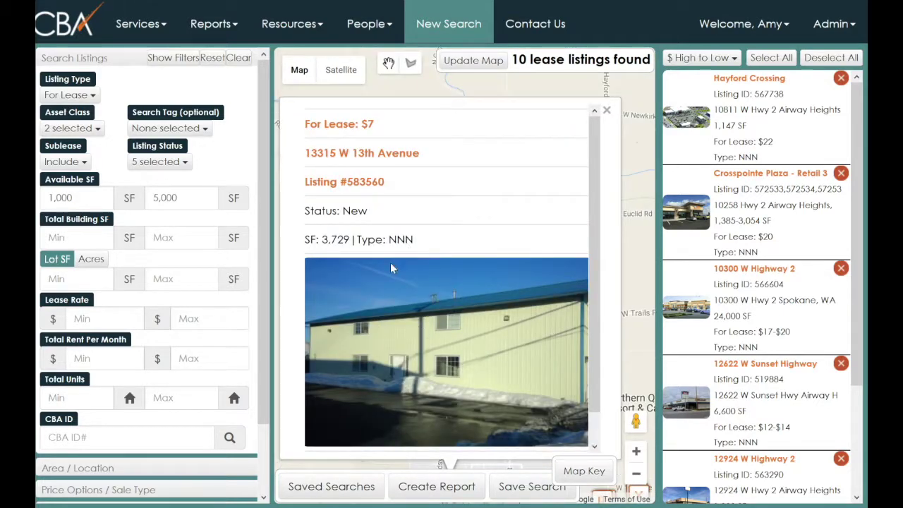
left_click(607, 111)
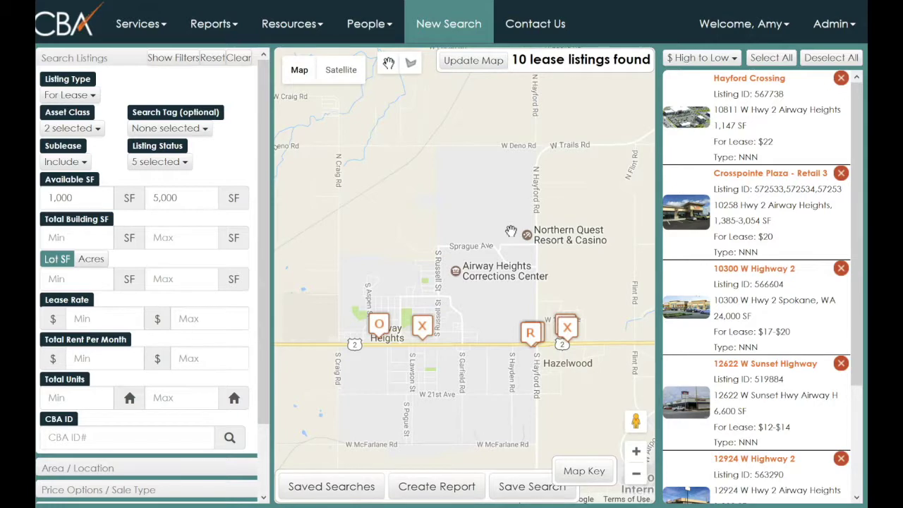
Open the Crosspointe Plaza - Retail 3 details and scroll down to its Lease History
left_click(774, 217)
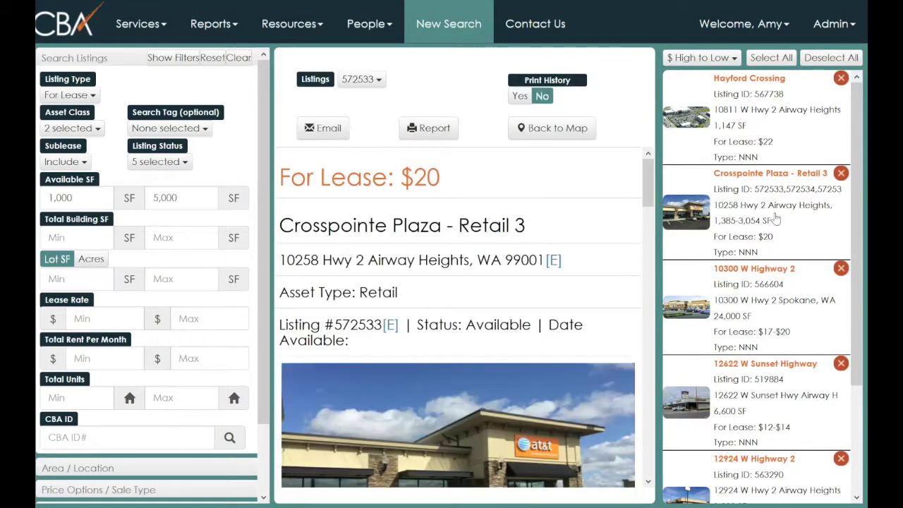
left_click_drag(648, 196, 643, 258)
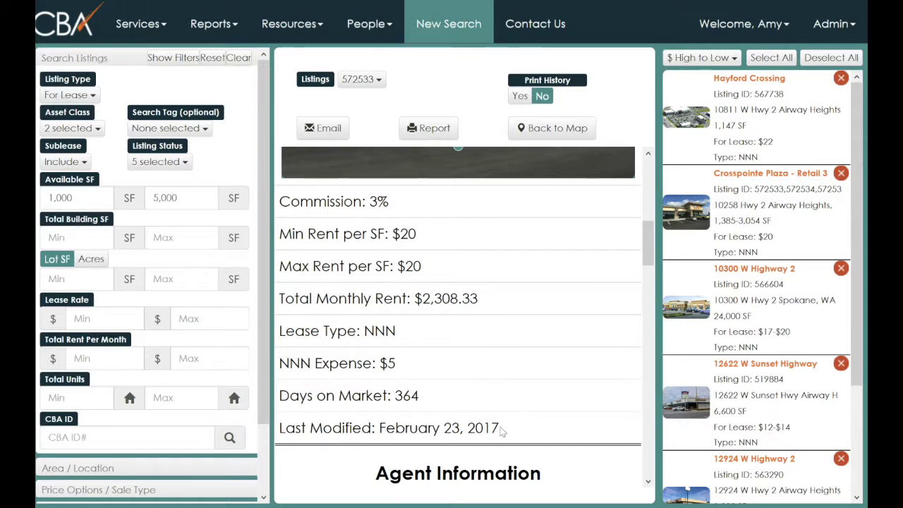
left_click_drag(645, 236, 662, 344)
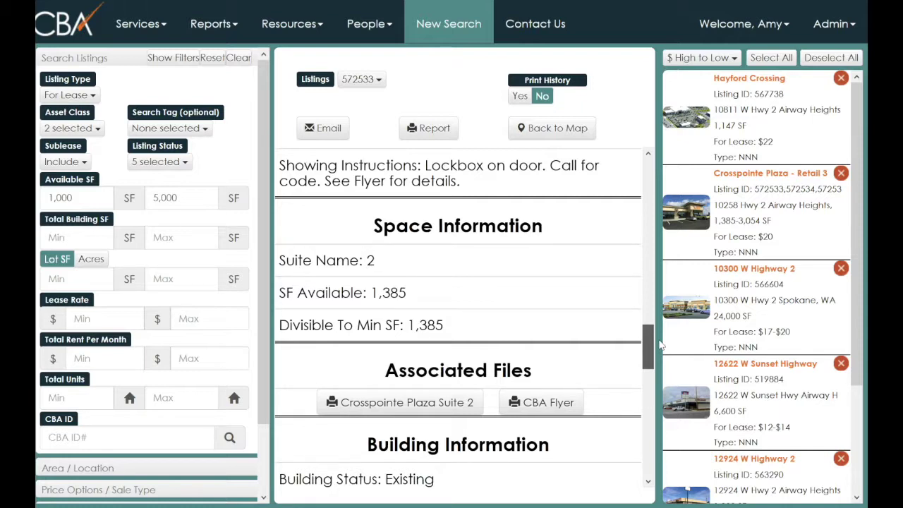
left_click_drag(662, 345, 654, 455)
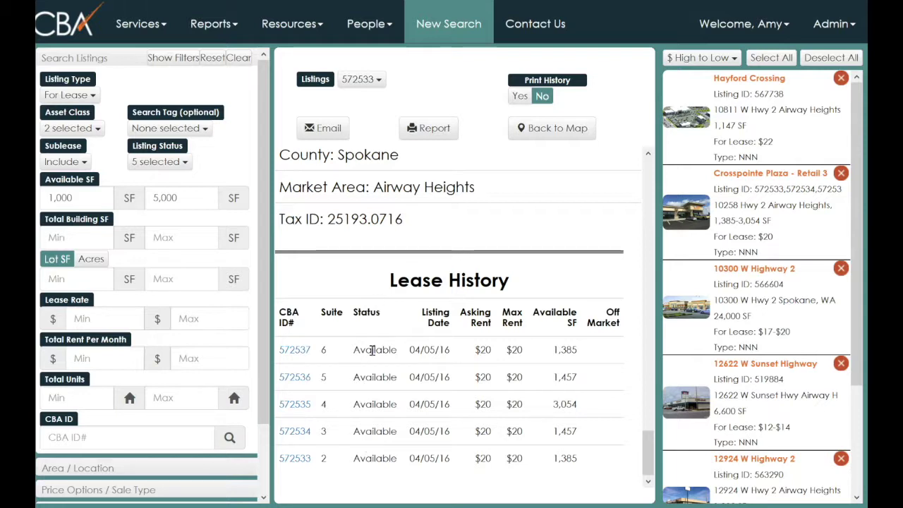
Switch to Crosspointe Plaza suite 572535, then go back to the results map
left_click(363, 82)
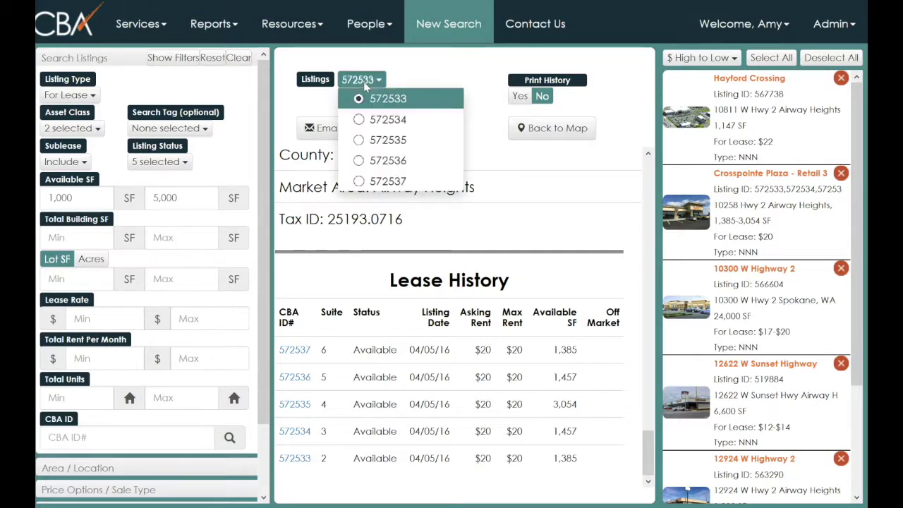
left_click(360, 141)
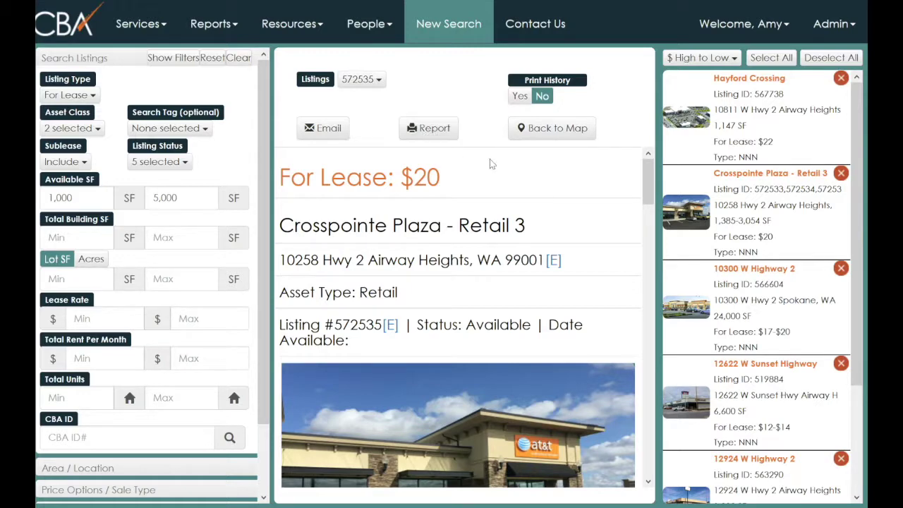
left_click(568, 132)
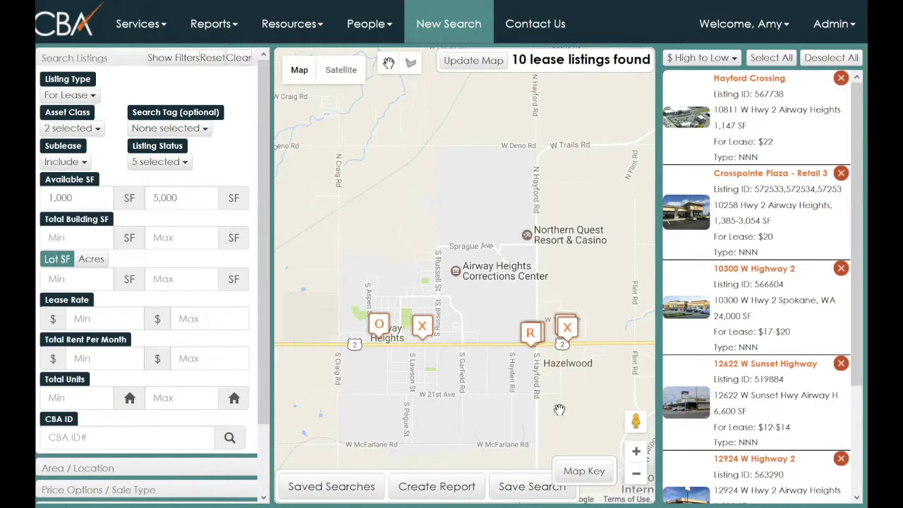
Remove 12622 W Sunset Highway, 10300 W Highway 2, Crosspointe Plaza - Retail 3 and Hayford Crossing
left_click(842, 364)
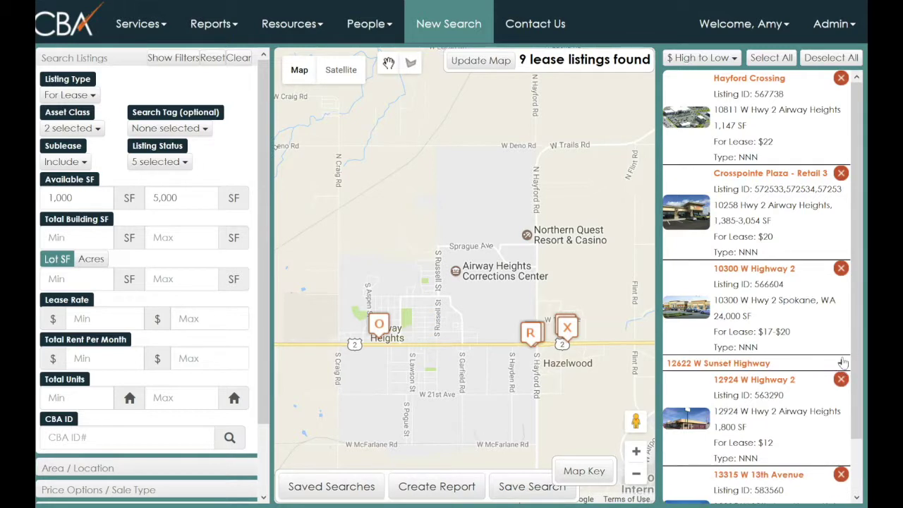
left_click(841, 269)
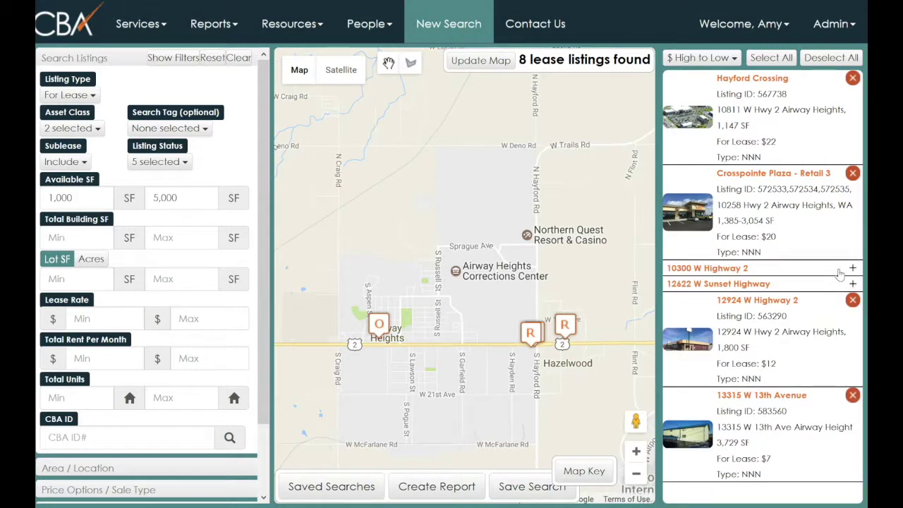
left_click(852, 173)
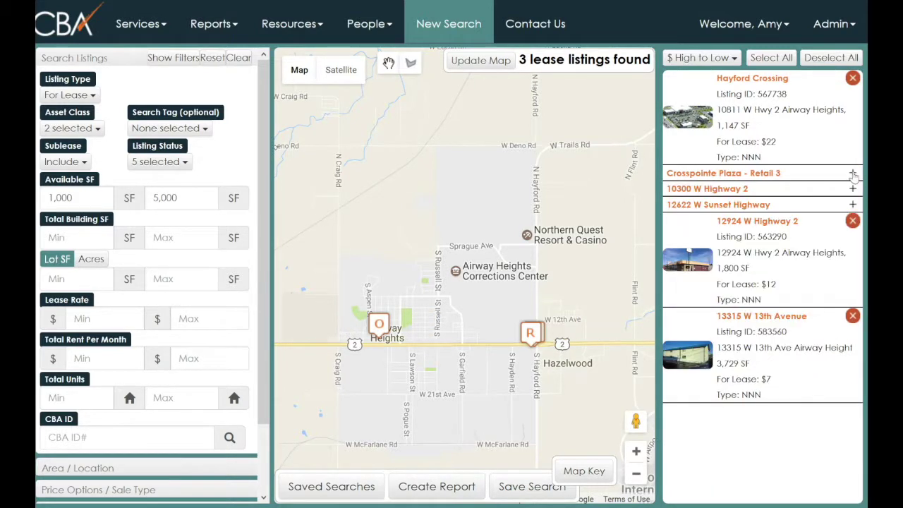
left_click(853, 78)
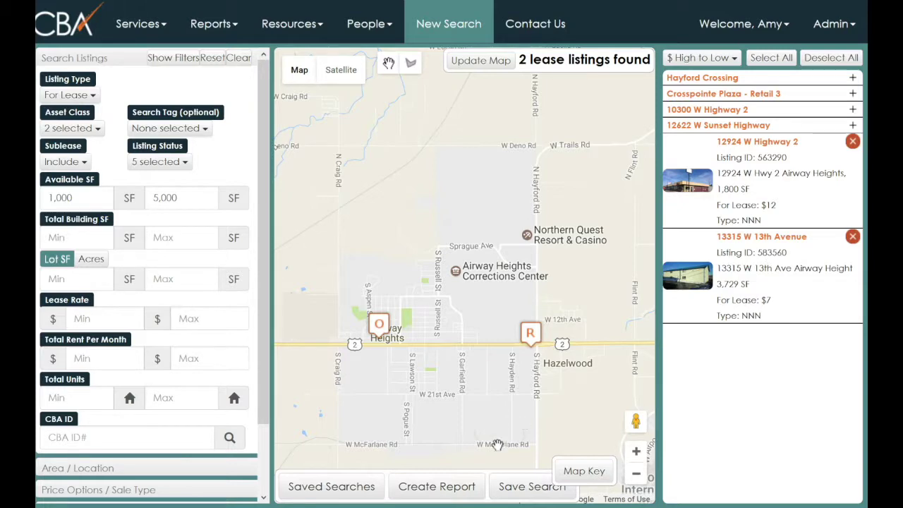
Open the Create Report dialog for the two remaining listings and close it unused
left_click(441, 491)
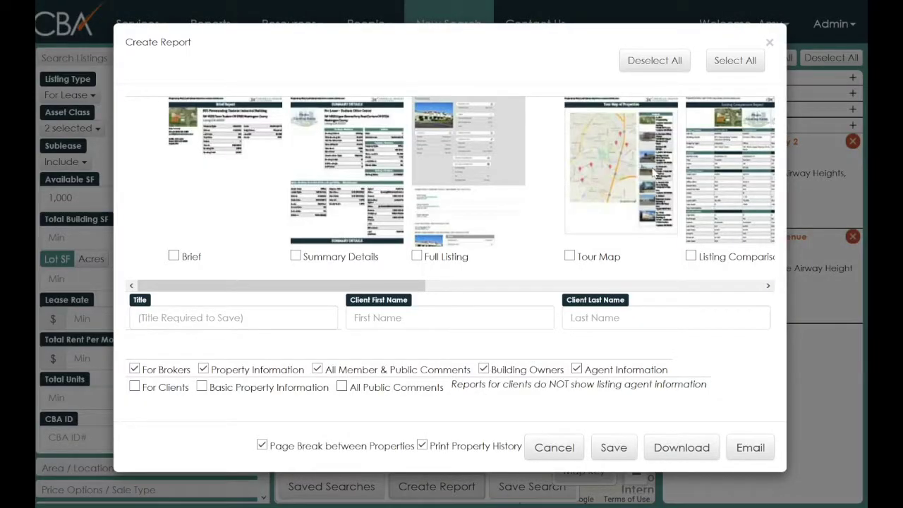
left_click(770, 44)
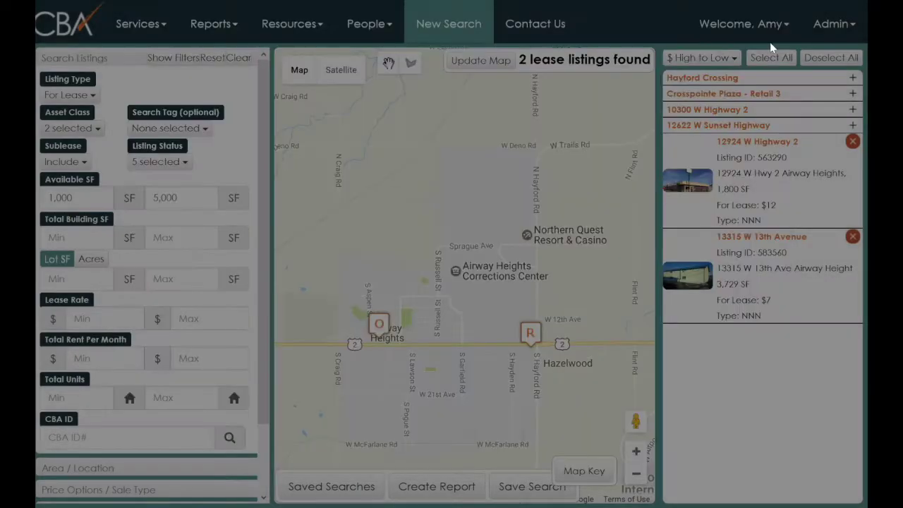